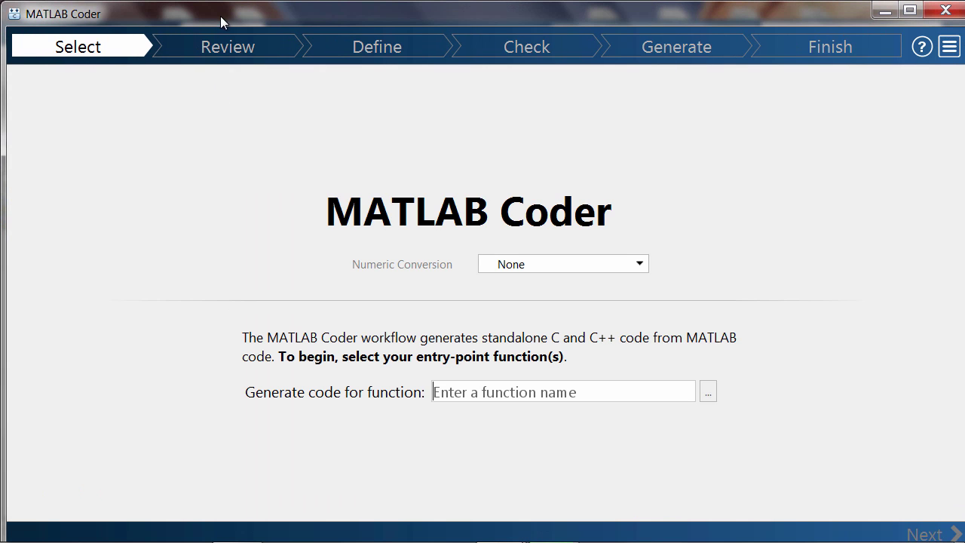
# Maximize MATLAB Coder and set kalmanfilter.m as the entry-point function
pyautogui.doubleClick(220, 13)
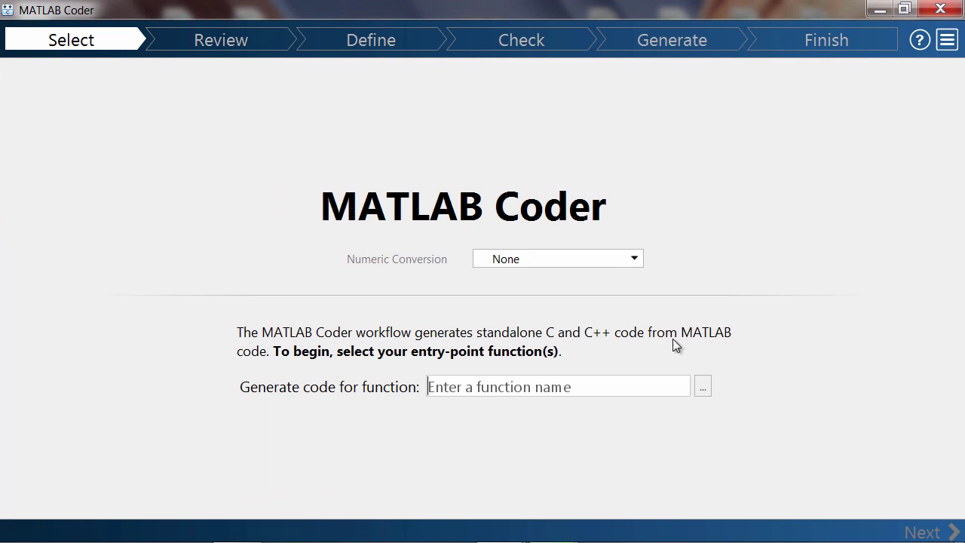
pyautogui.click(711, 392)
pyautogui.doubleClick(290, 190)
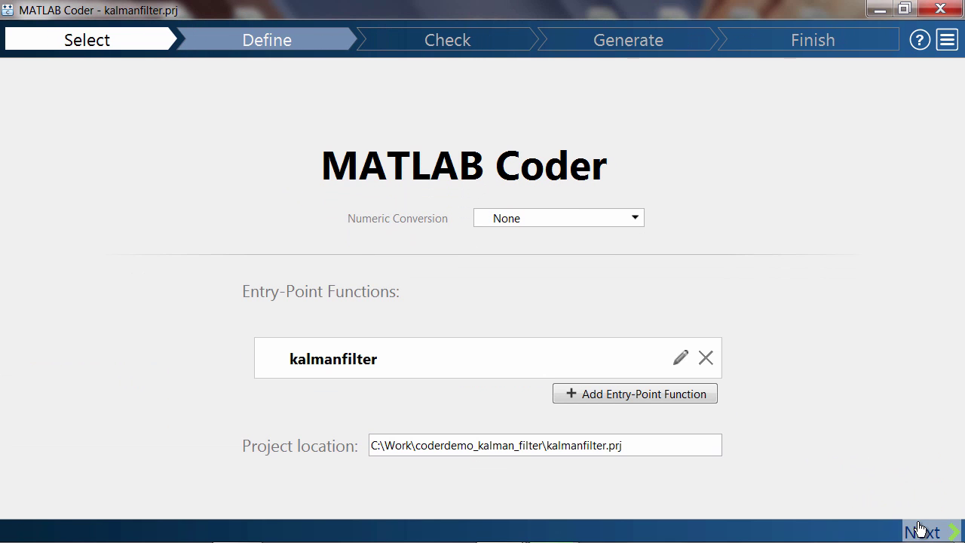
pyautogui.click(920, 530)
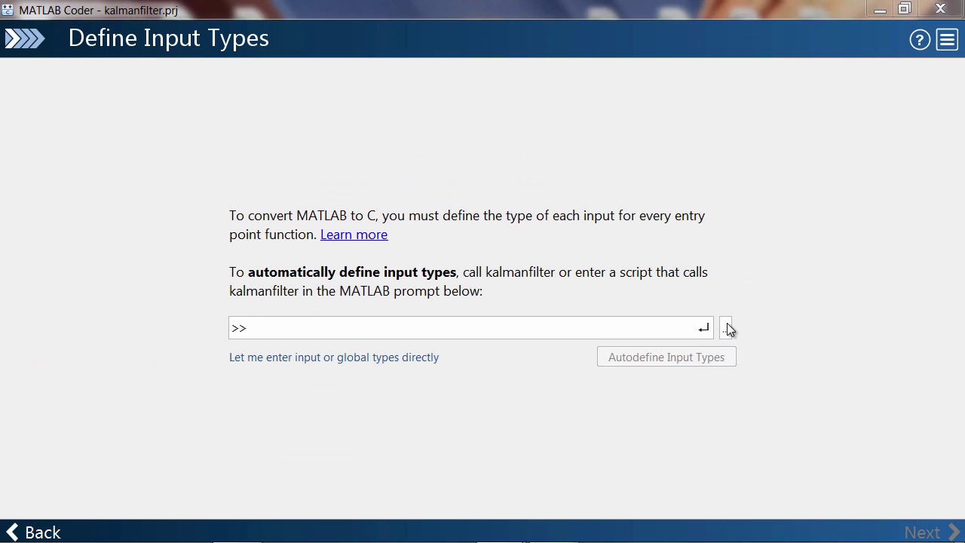
# Autodefine the input types by running kalmanfilter_testbench
pyautogui.click(726, 329)
pyautogui.doubleClick(397, 212)
pyautogui.click(728, 361)
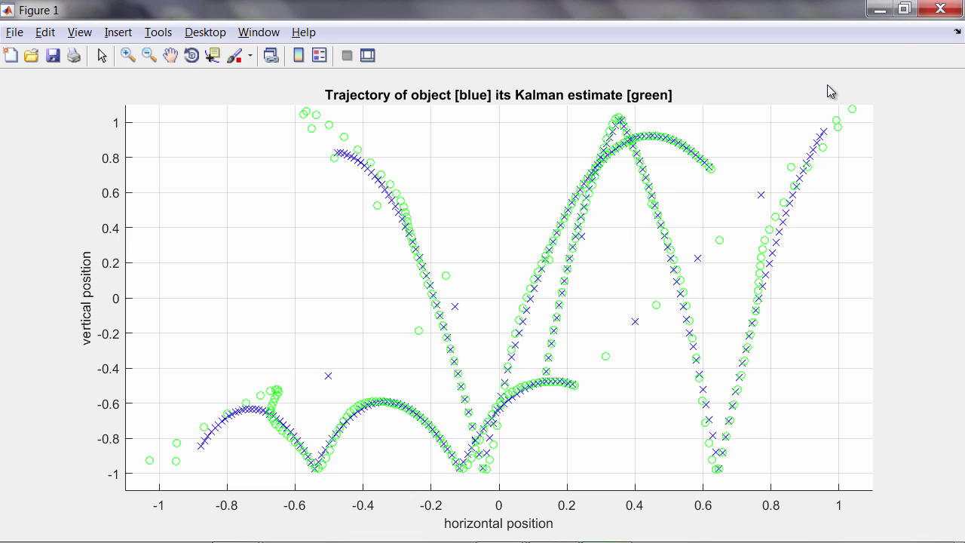
# Close the trajectory plot, review kalmanfilter_testbench.m's input data, and return to kalmanfilter.m
pyautogui.click(938, 9)
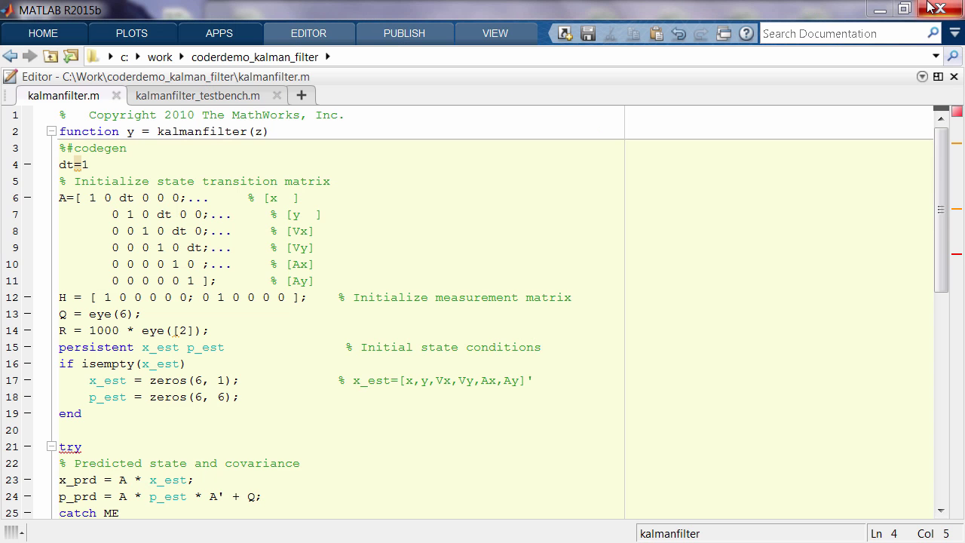
pyautogui.click(394, 227)
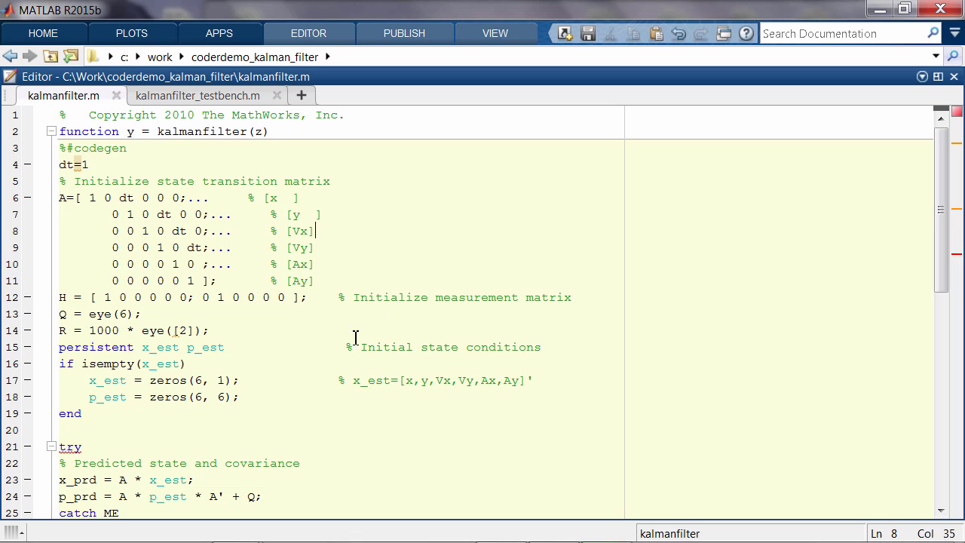
pyautogui.click(239, 98)
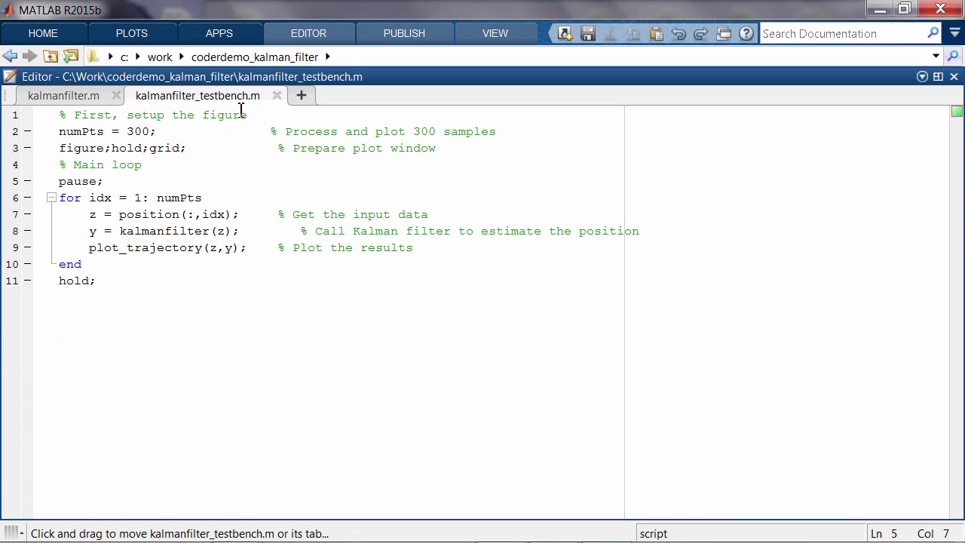
pyautogui.click(242, 214)
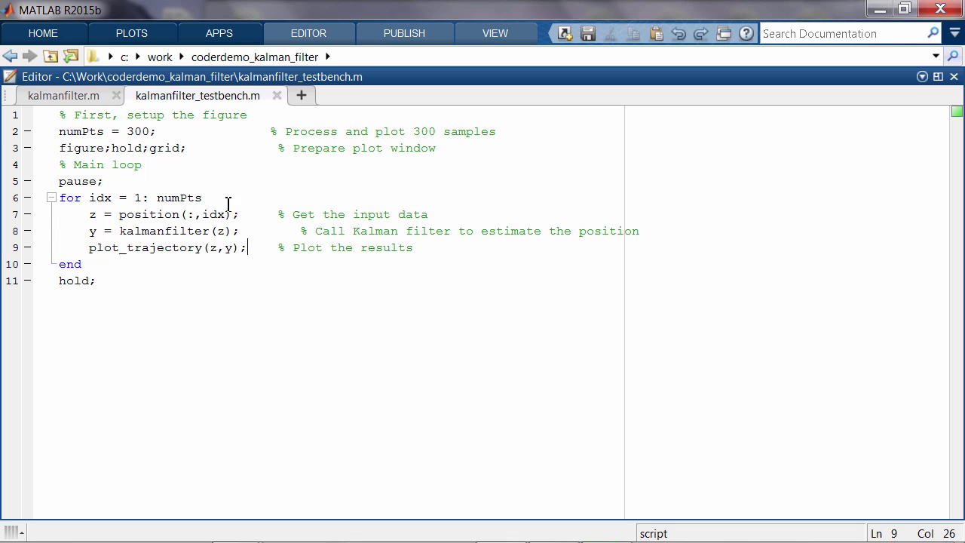
pyautogui.click(81, 98)
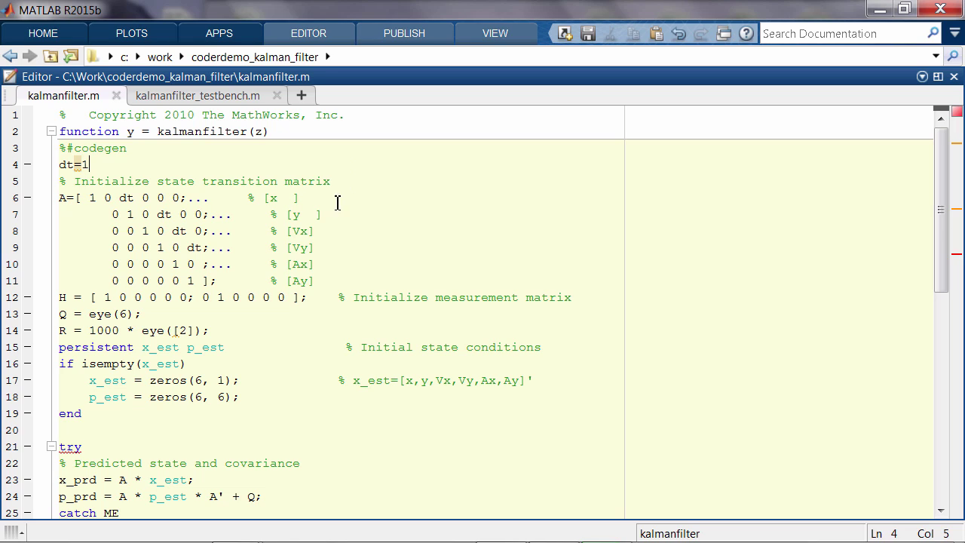
pyautogui.click(63, 199)
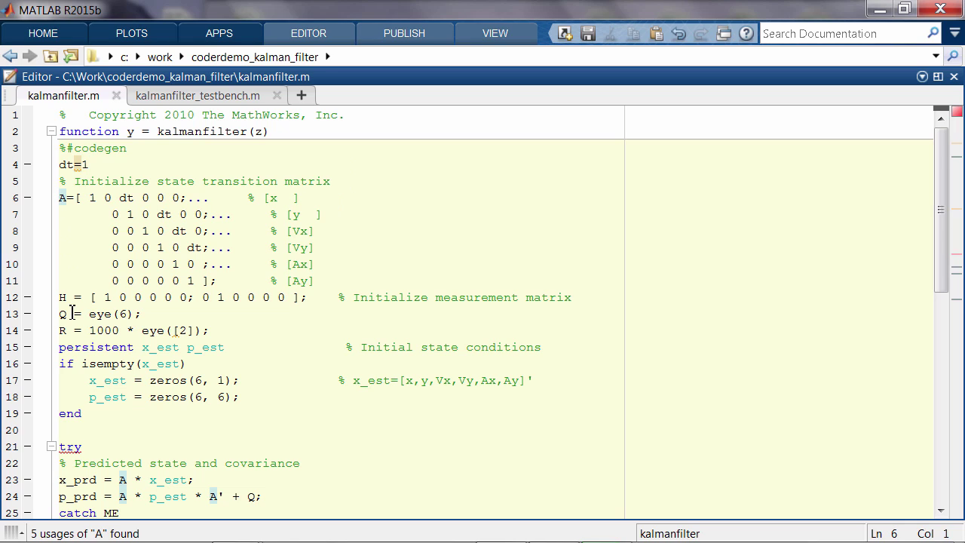
pyautogui.click(67, 302)
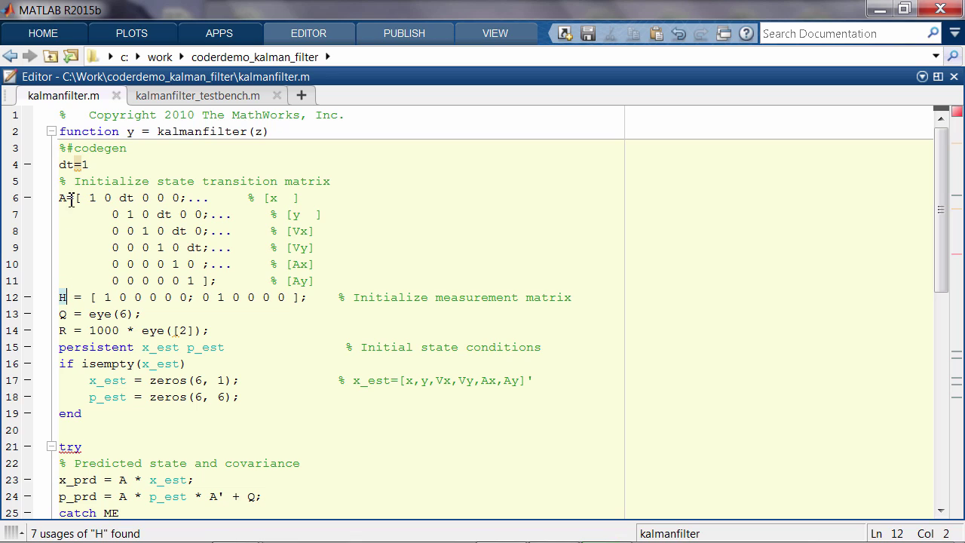
pyautogui.moveTo(60, 147); pyautogui.dragTo(134, 148)
pyautogui.click(135, 148)
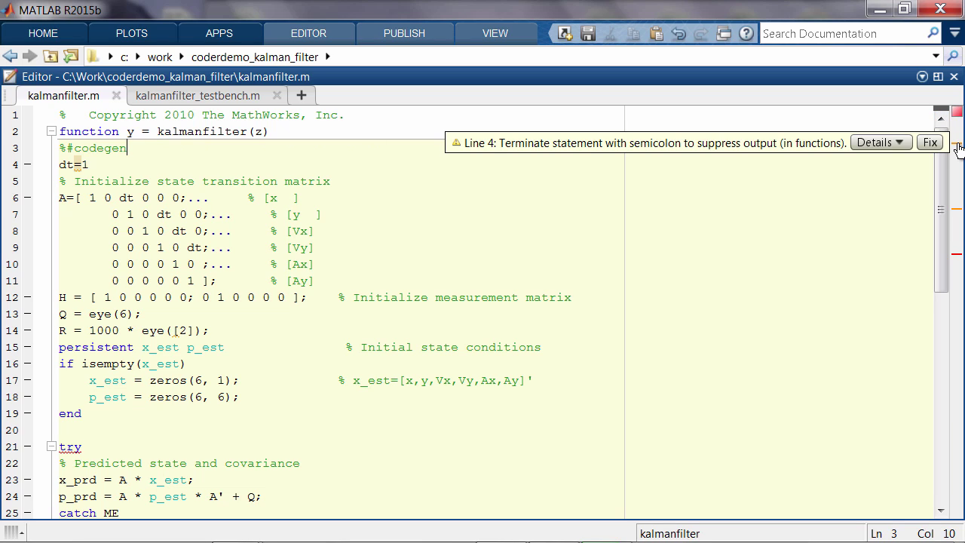
# End line 4's dt=1 with a semicolon and save
pyautogui.click(958, 145)
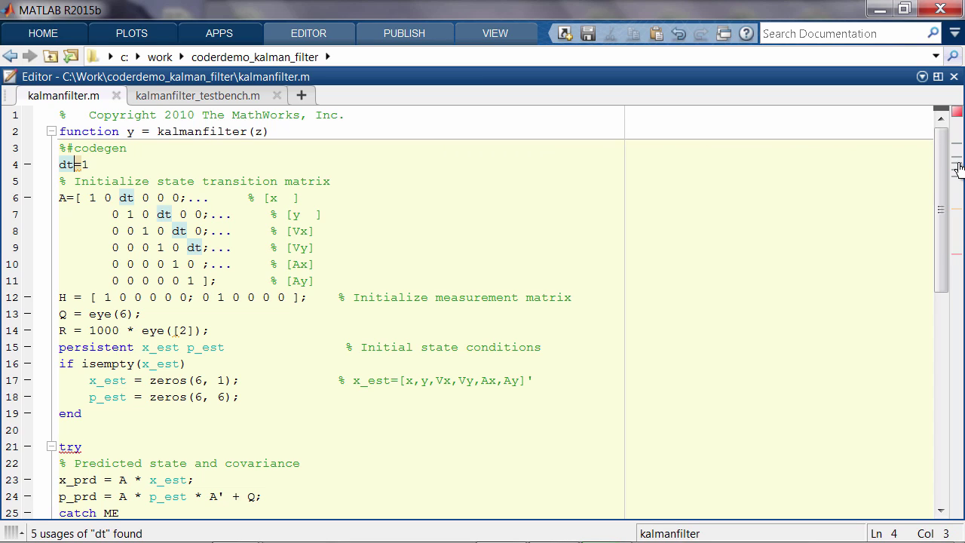
pyautogui.moveTo(78, 164)
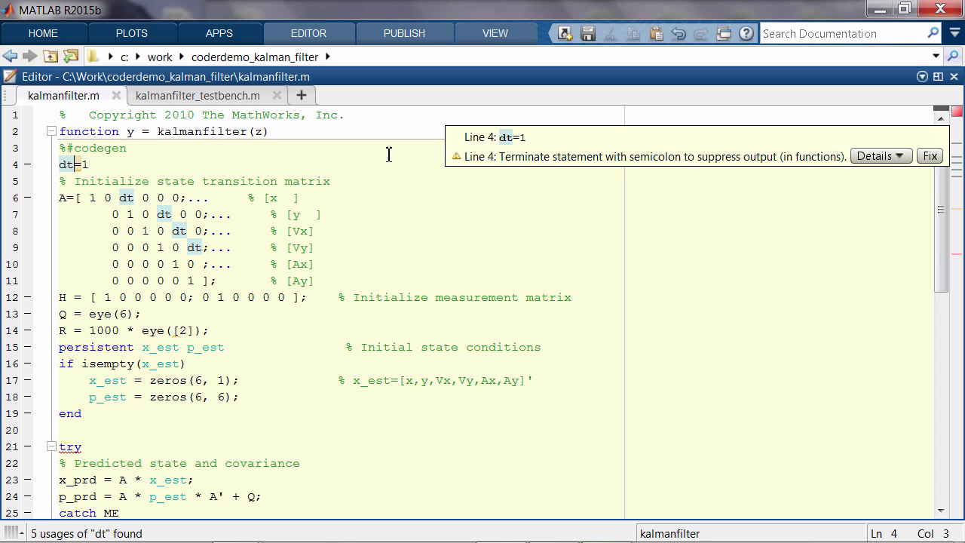
pyautogui.click(345, 164)
pyautogui.write(';')
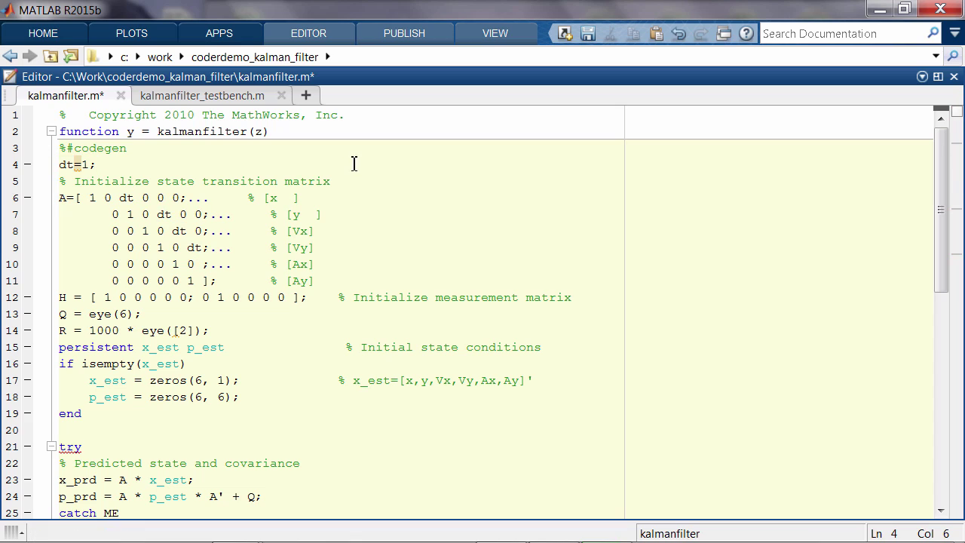
pyautogui.hotkey('ctrl', 's')
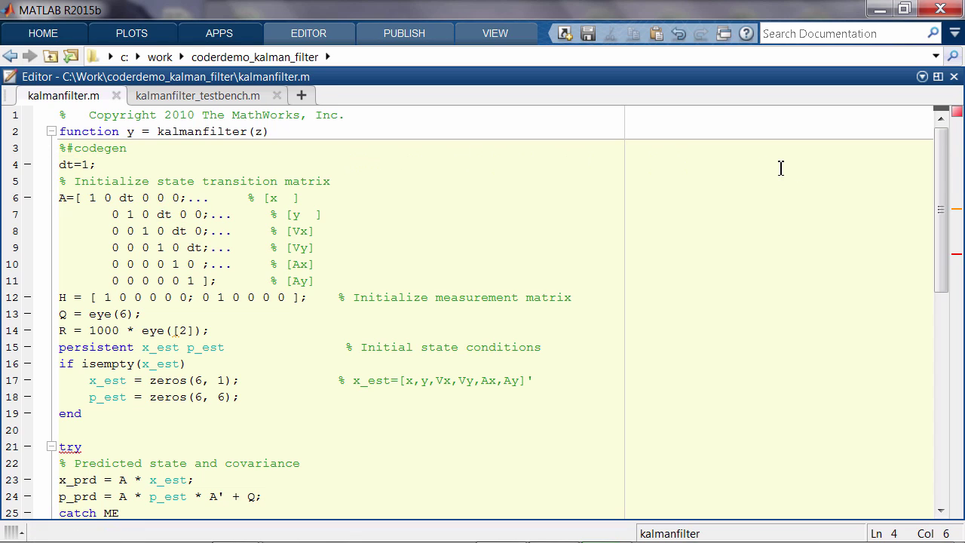
# Remove the brackets so line 14 uses eye(2)
pyautogui.click(956, 214)
pyautogui.press('Delete')
pyautogui.press('Right')
pyautogui.press('Delete')
# Comment out the try/catch block from line 21 and save kalmanfilter.m
pyautogui.click(955, 256)
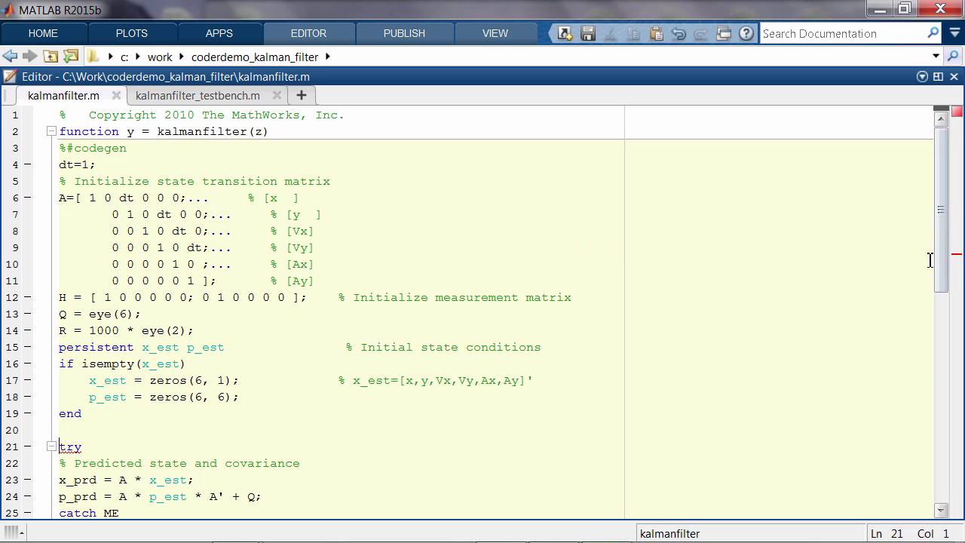
pyautogui.scroll(-4, 334, 457)
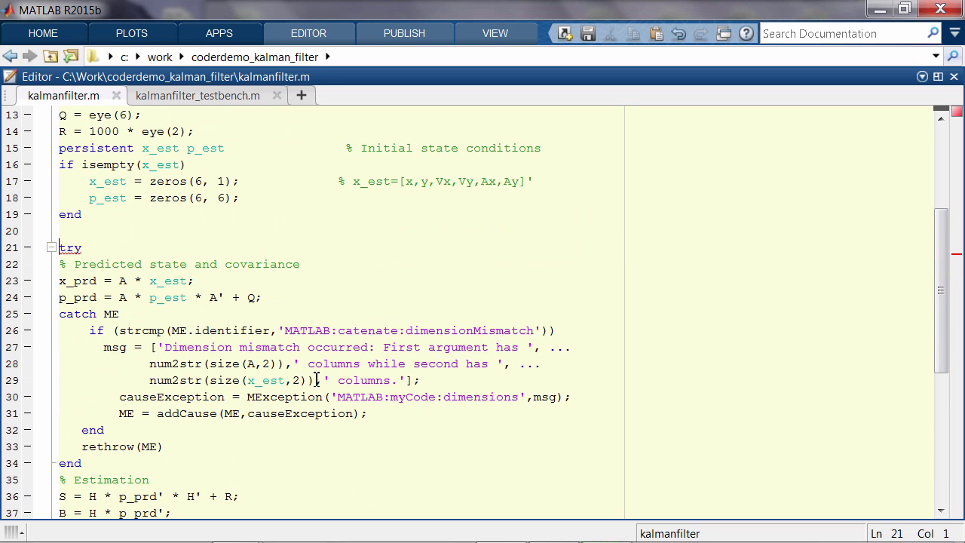
pyautogui.write('%')
pyautogui.press('Down')
pyautogui.press('Home')
pyautogui.hotkey('shift', 'Down')
pyautogui.hotkey('shift', 'Down')
pyautogui.hotkey('shift', 'Down')
pyautogui.hotkey('shift', 'Down')
pyautogui.hotkey('shift', 'Down')
pyautogui.hotkey('shift', 'Down')
pyautogui.hotkey('shift', 'Down')
pyautogui.hotkey('shift', 'Down')
pyautogui.hotkey('shift', 'Down')
pyautogui.hotkey('shift', 'Down')
pyautogui.hotkey('ctrl', 'r')
pyautogui.hotkey('ctrl', 's')
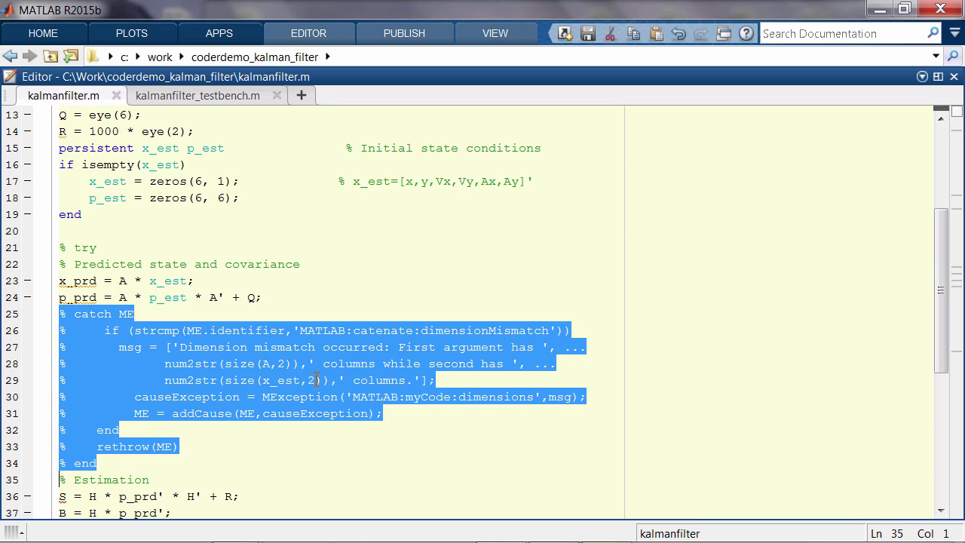
pyautogui.click(684, 247)
pyautogui.moveTo(957, 112)
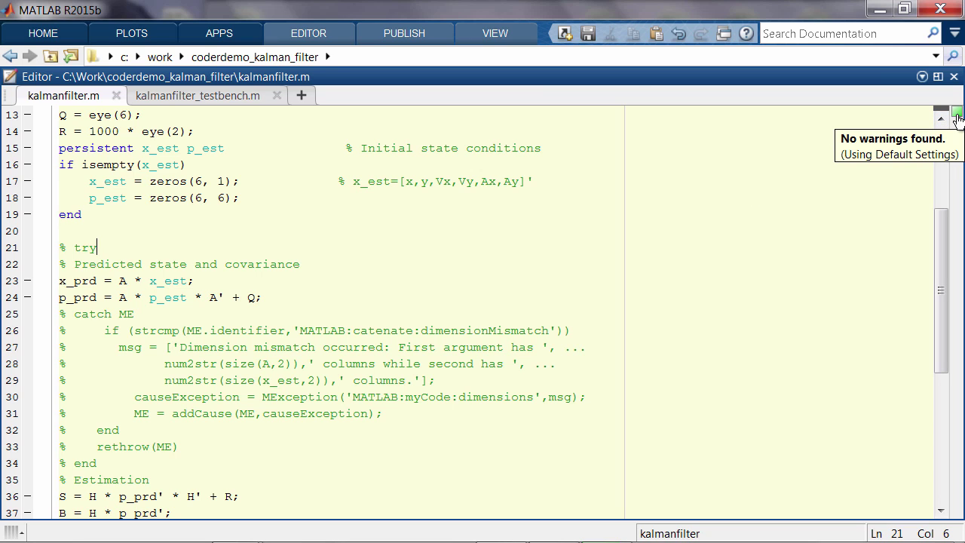
# Launch MATLAB Coder from the APPS gallery
pyautogui.click(216, 38)
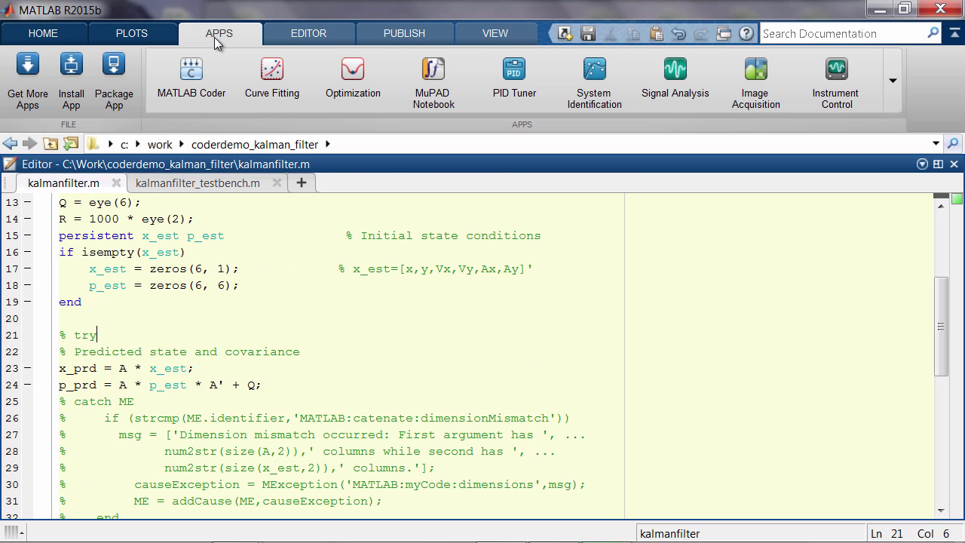
pyautogui.click(899, 75)
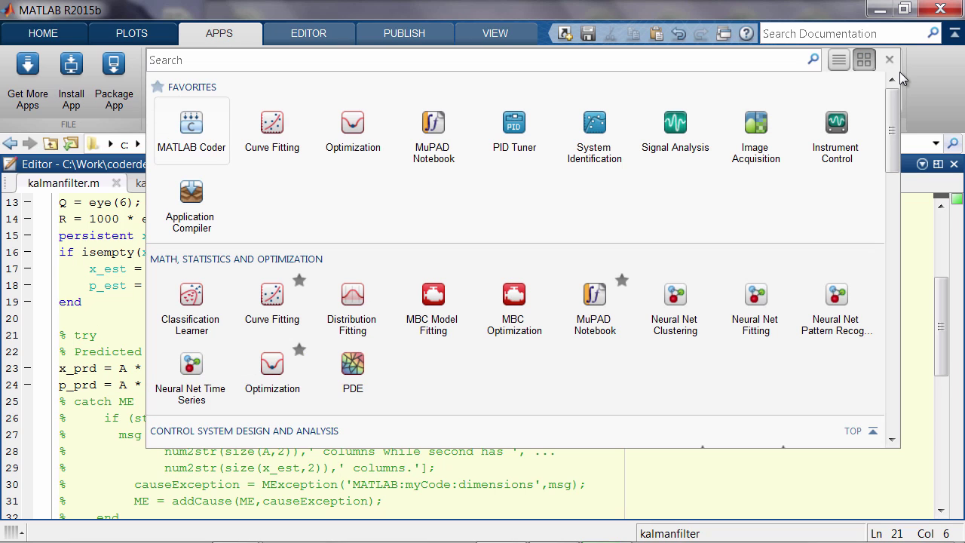
pyautogui.moveTo(897, 117); pyautogui.dragTo(932, 331)
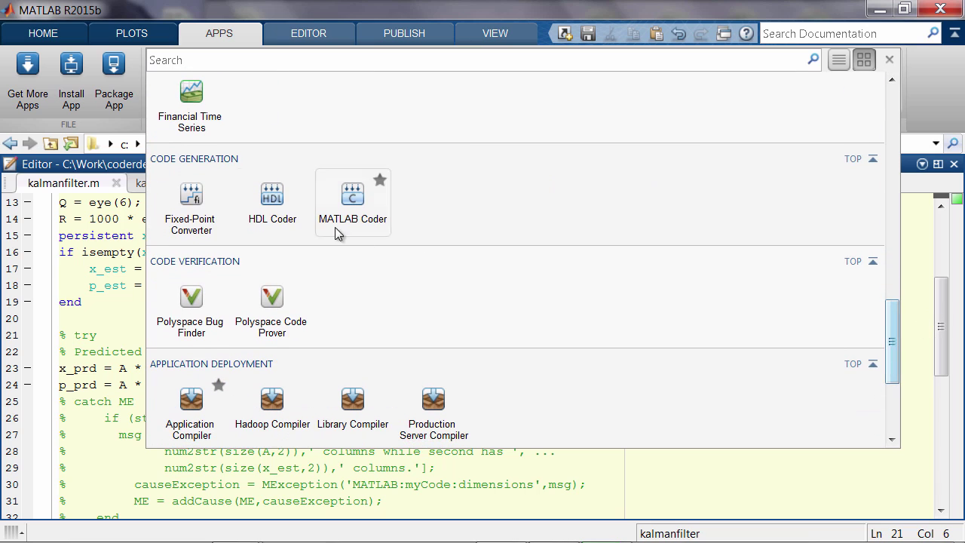
pyautogui.click(338, 215)
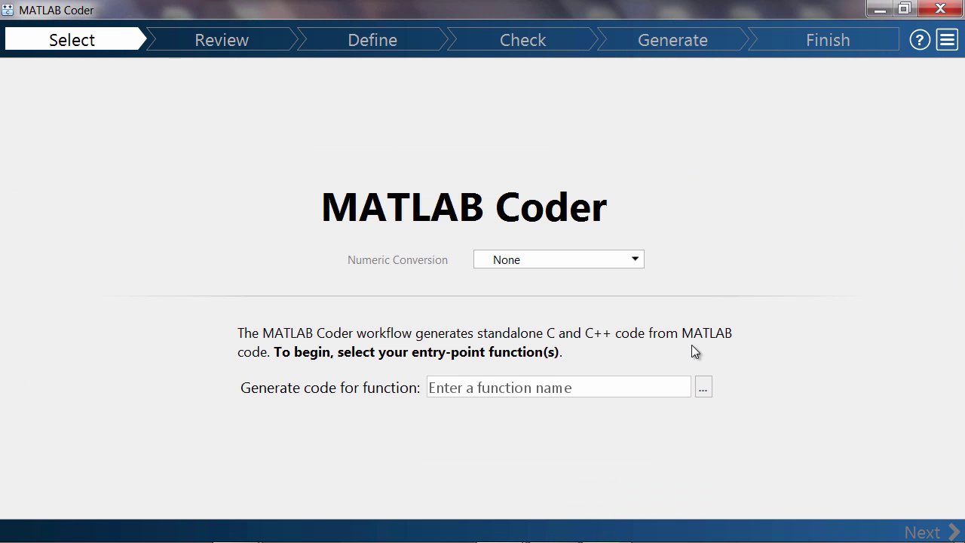
# Add kalmanfilter as the entry-point function and proceed to the readiness review
pyautogui.click(698, 387)
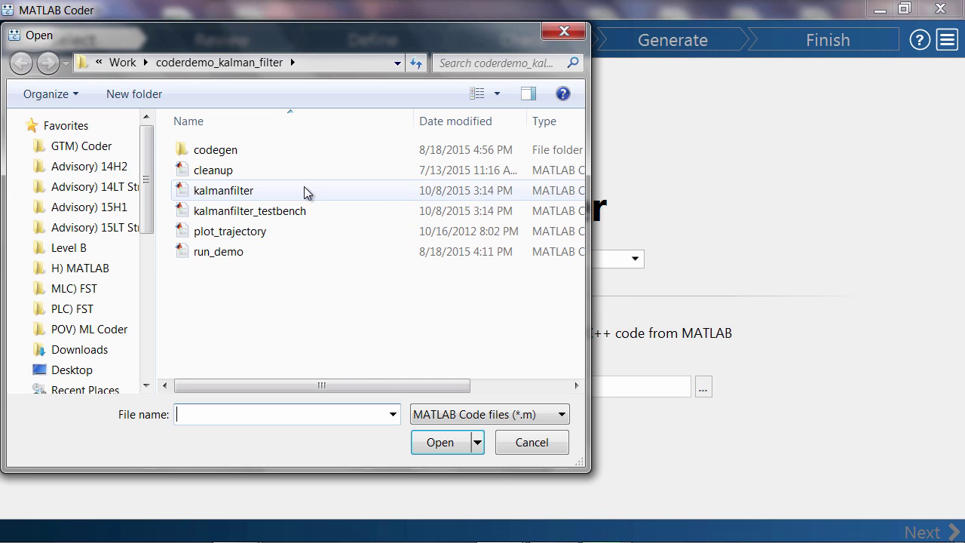
pyautogui.doubleClick(305, 190)
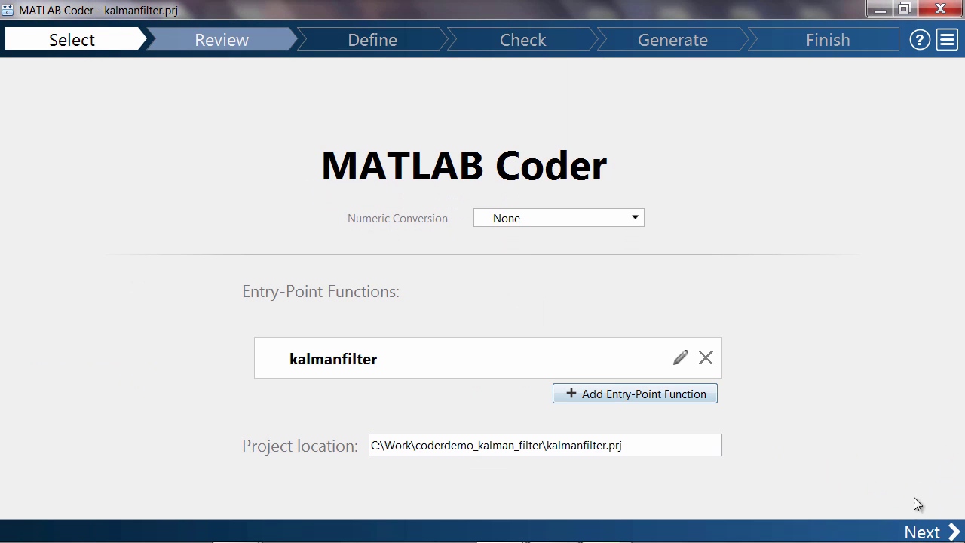
pyautogui.click(917, 532)
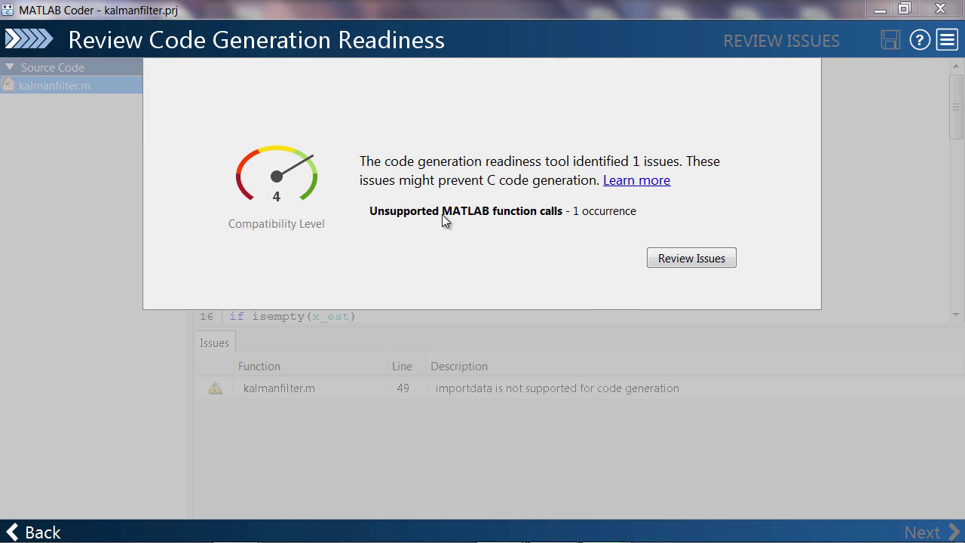
# Locate the unsupported importdata call and comment out lines 46–54
pyautogui.click(676, 259)
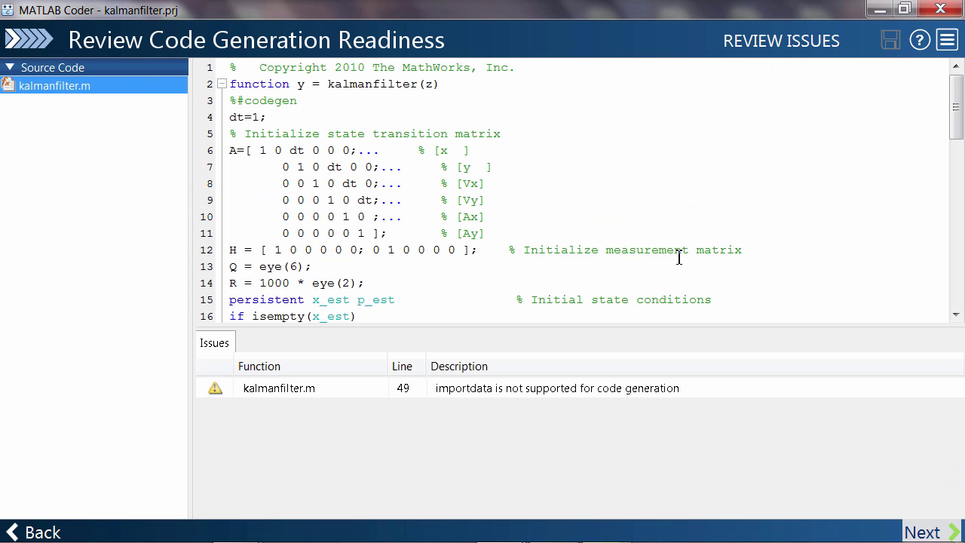
pyautogui.click(680, 396)
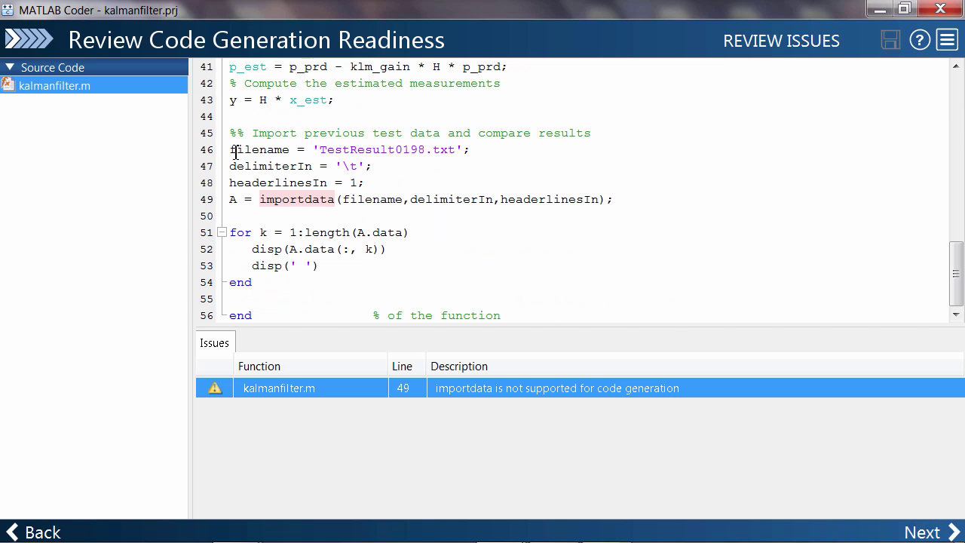
pyautogui.click(268, 134)
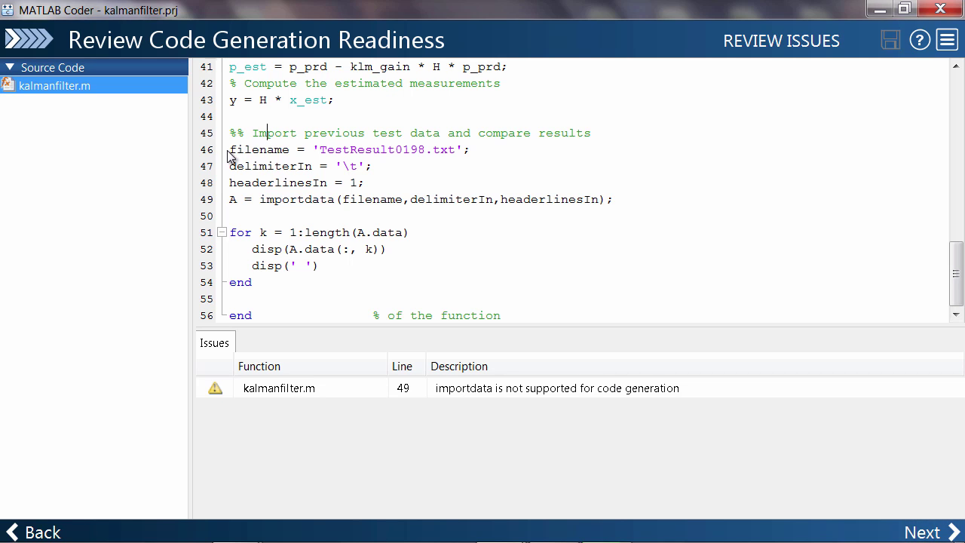
pyautogui.moveTo(230, 149)
pyautogui.mouseDown()
pyautogui.moveTo(304, 258)
pyautogui.moveTo(307, 277)
pyautogui.mouseUp()
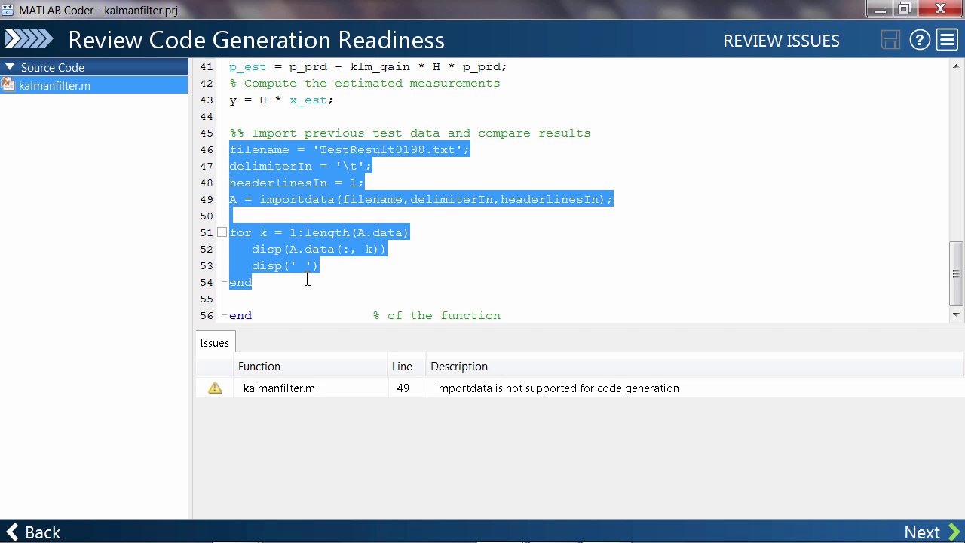
pyautogui.hotkey('ctrl', 'r')
pyautogui.click(307, 280)
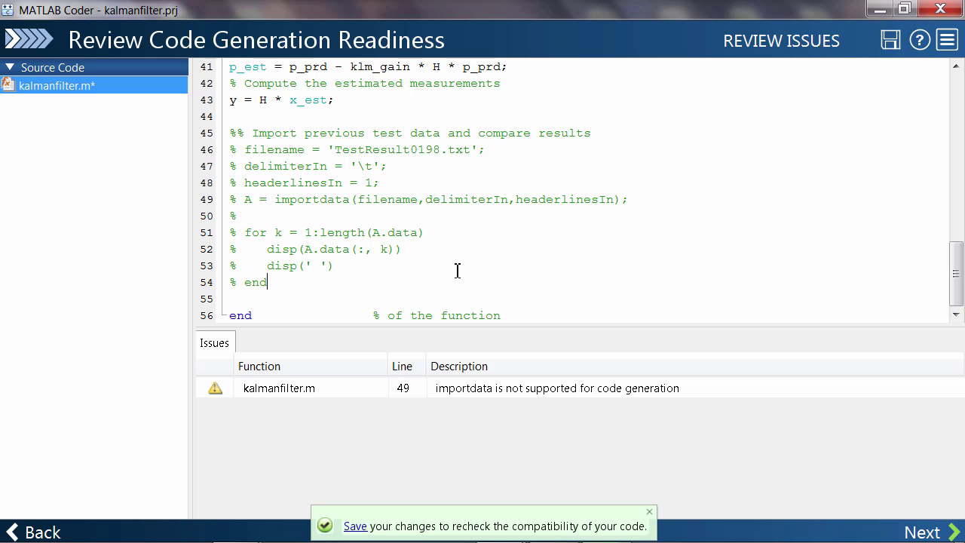
# Save the edit so the readiness check passes, and continue to input types
pyautogui.click(365, 526)
pyautogui.click(782, 41)
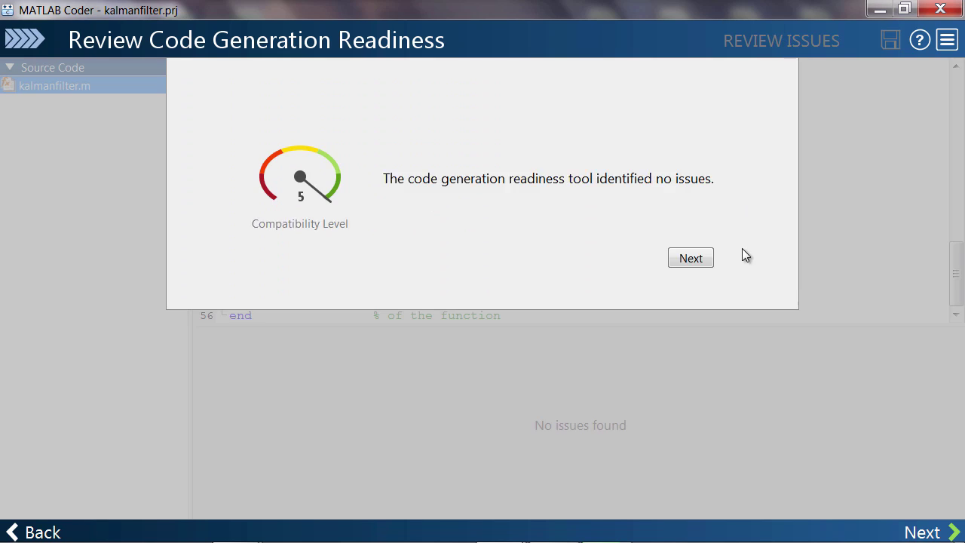
pyautogui.click(690, 259)
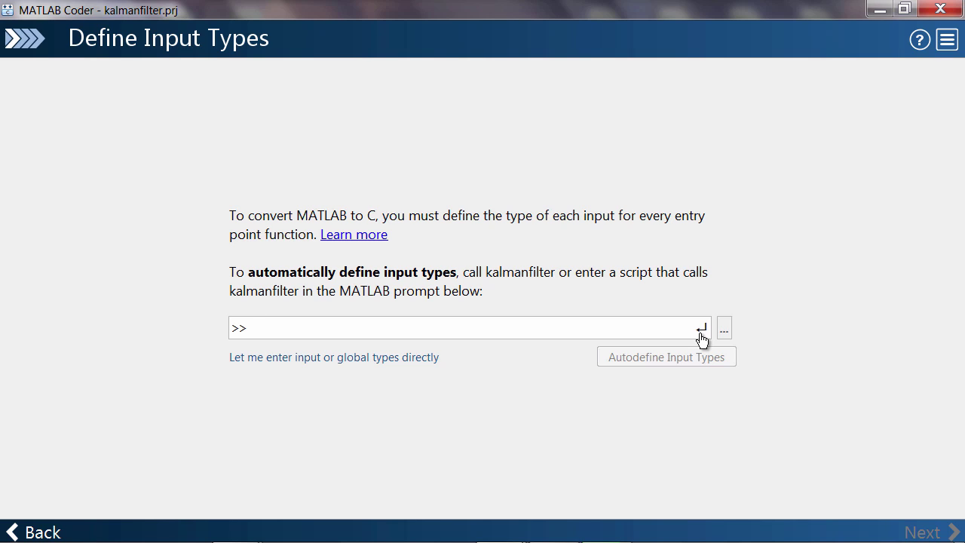
# Derive input types from kalmanfilter_testbench
pyautogui.click(724, 330)
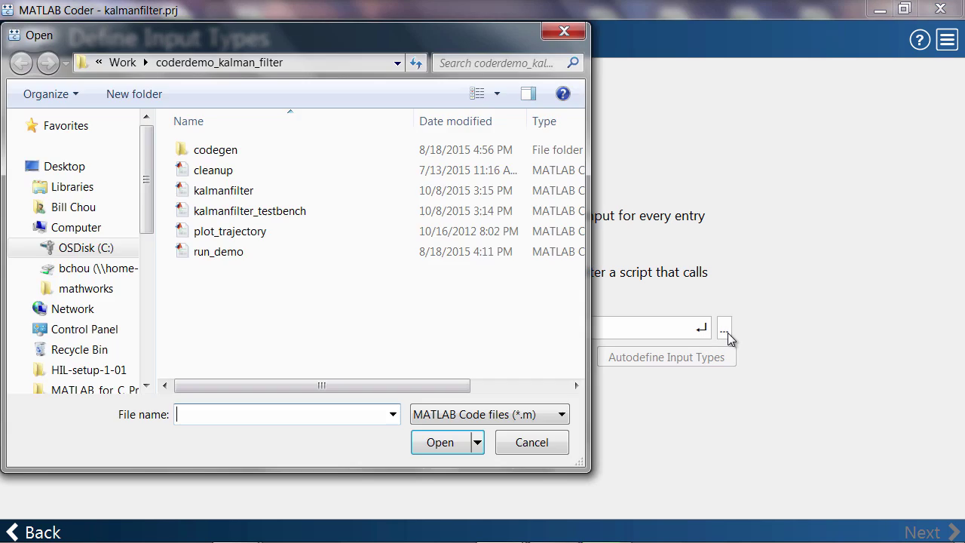
pyautogui.doubleClick(406, 213)
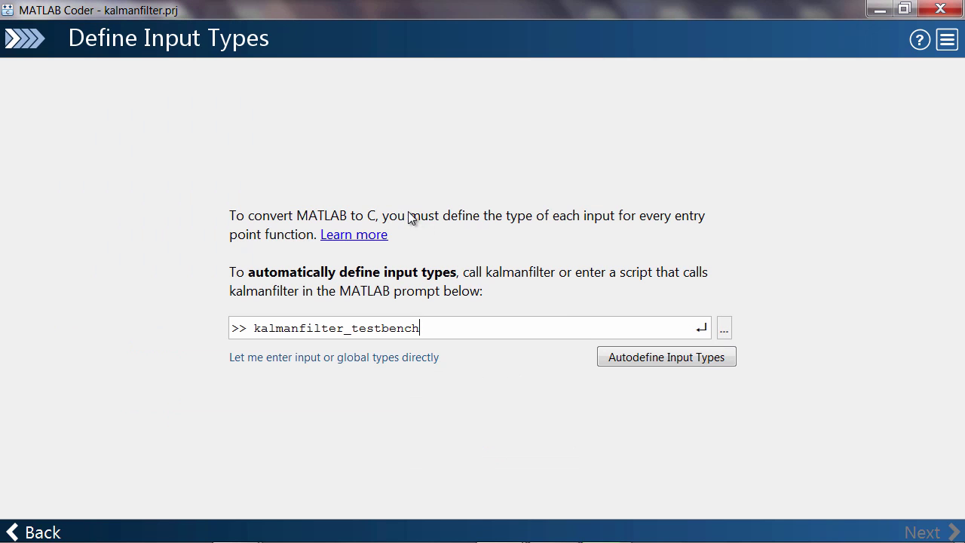
pyautogui.click(696, 359)
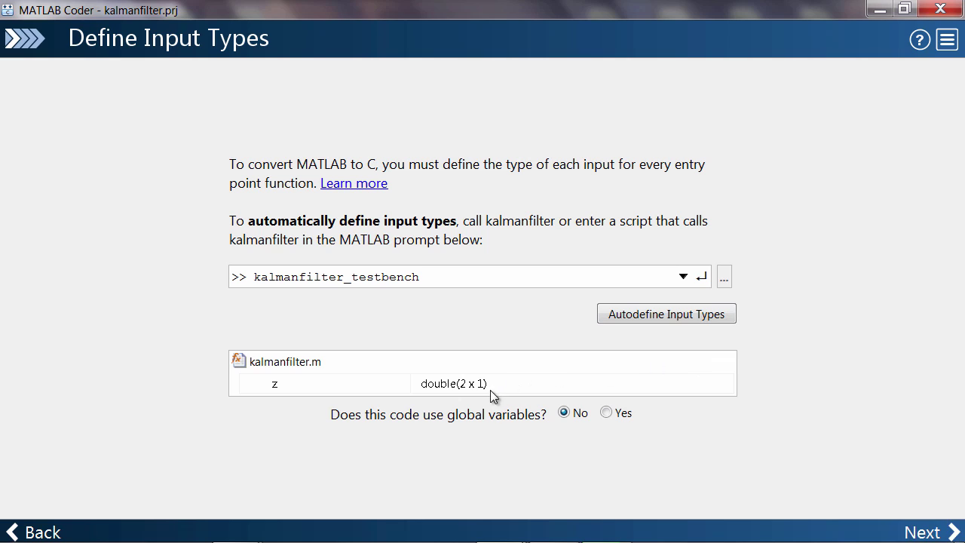
# Inspect input z and start editing its first dimension, erasing a mistyped 5
pyautogui.click(378, 389)
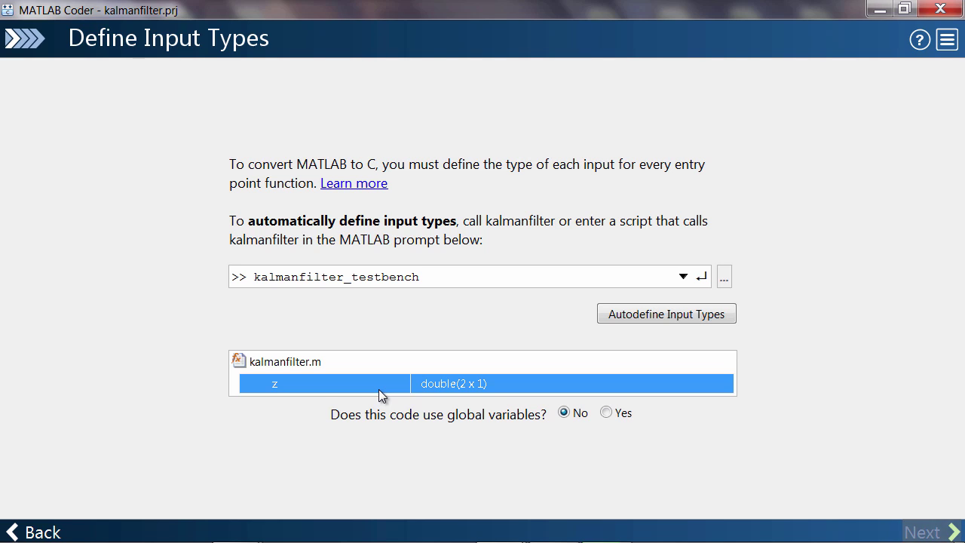
pyautogui.click(498, 385)
pyautogui.click(468, 385)
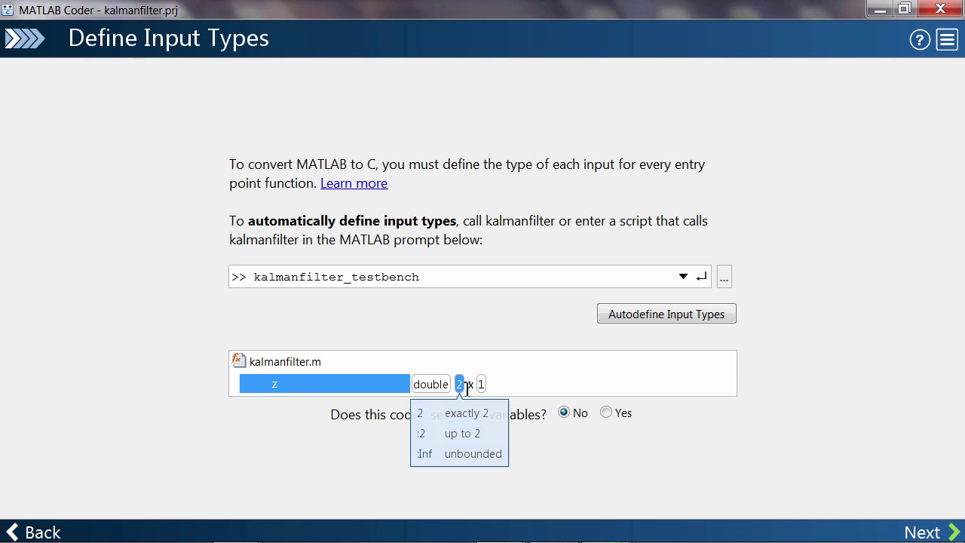
pyautogui.write('5')
pyautogui.press('BackSpace')
# Make z's first dimension 2, then run the run-time check, which finds no issues
pyautogui.write('2')
pyautogui.click(912, 531)
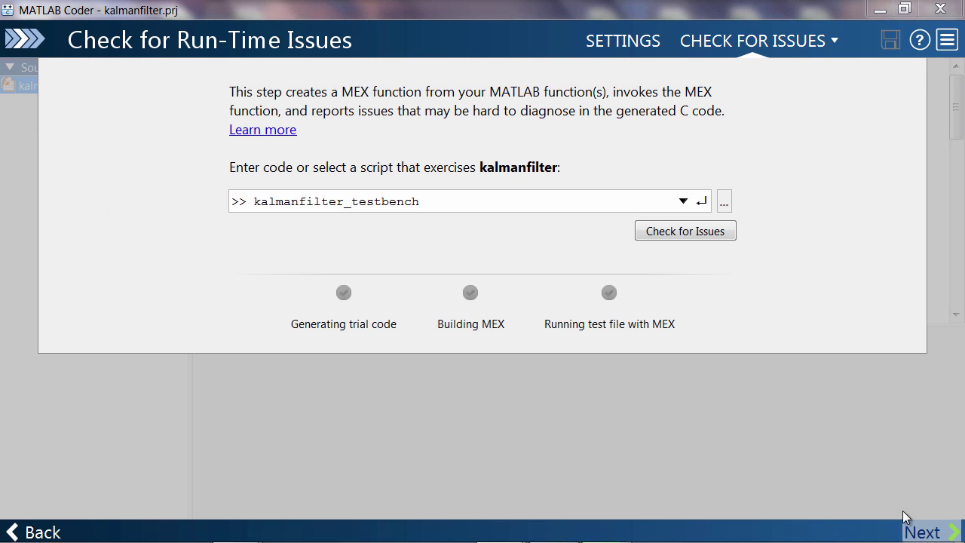
pyautogui.click(725, 235)
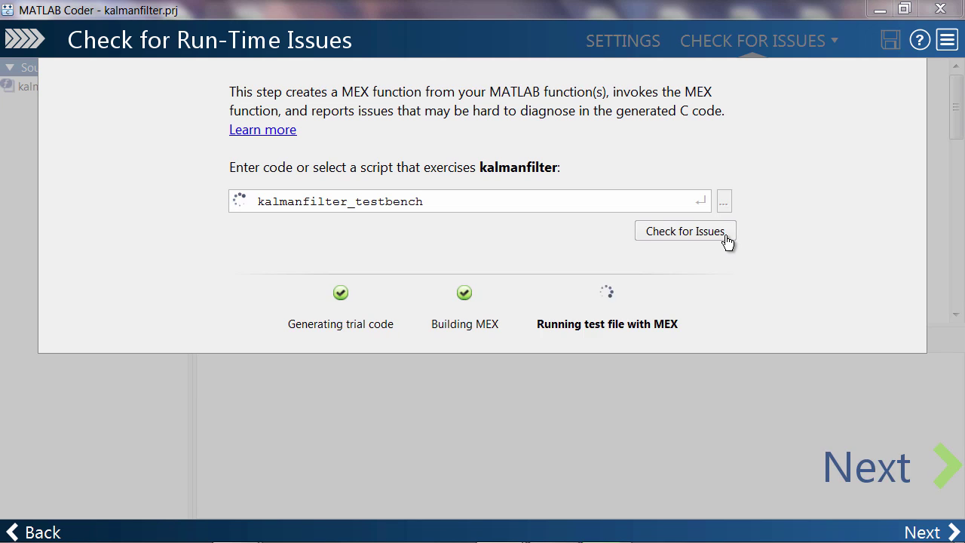
# Generate C code for kalmanfilter with build type Source Code
pyautogui.click(925, 530)
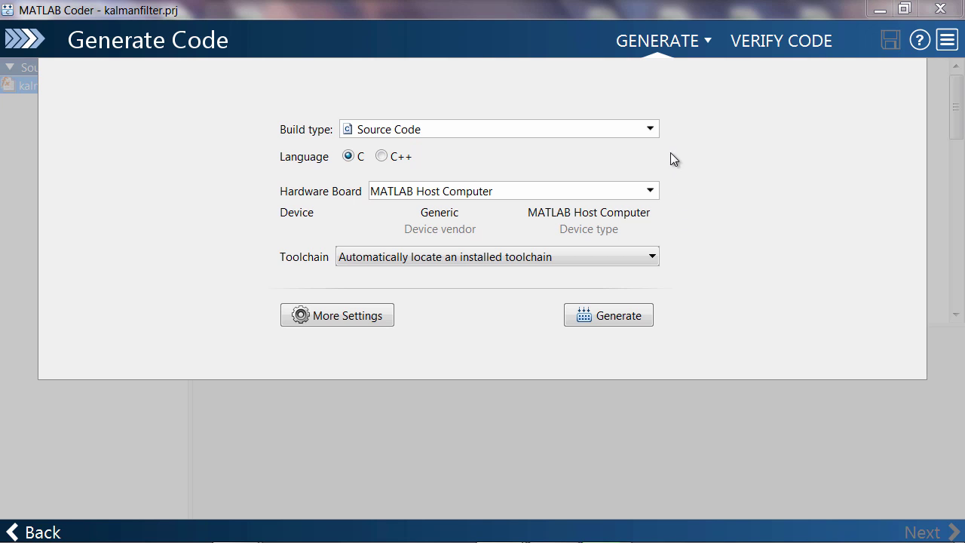
pyautogui.click(648, 129)
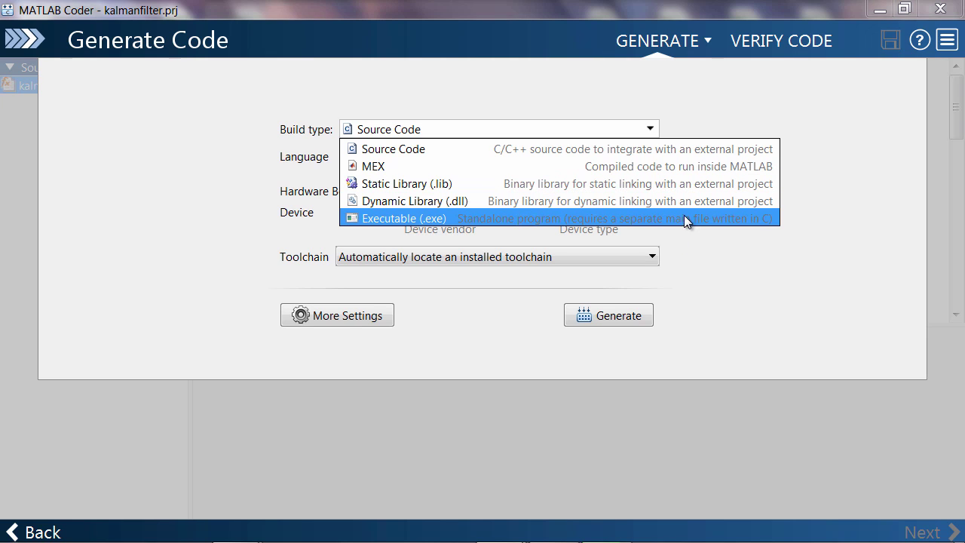
pyautogui.click(679, 154)
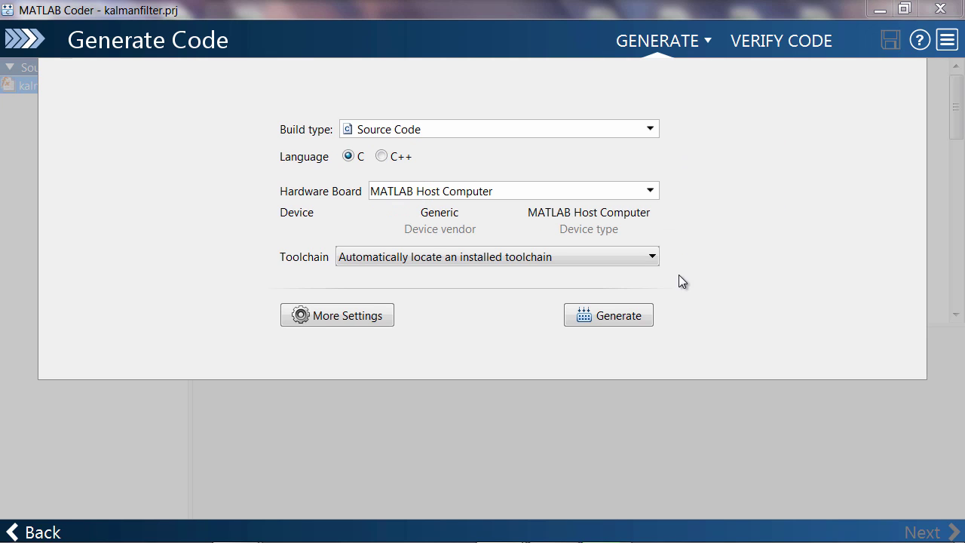
pyautogui.click(620, 318)
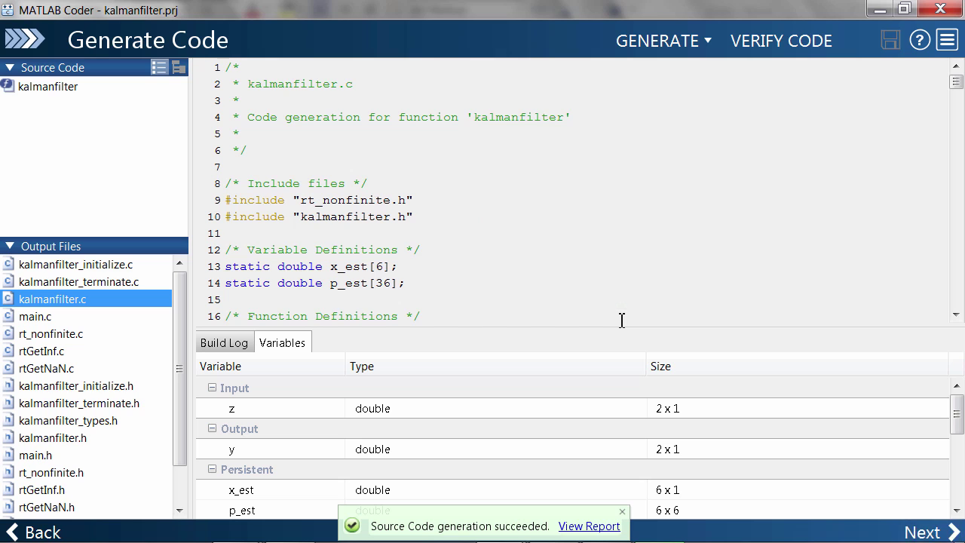
# Review the generated kalmanfilter.c, then view the kalmanfilter.h header
pyautogui.moveTo(955, 90); pyautogui.dragTo(954, 130)
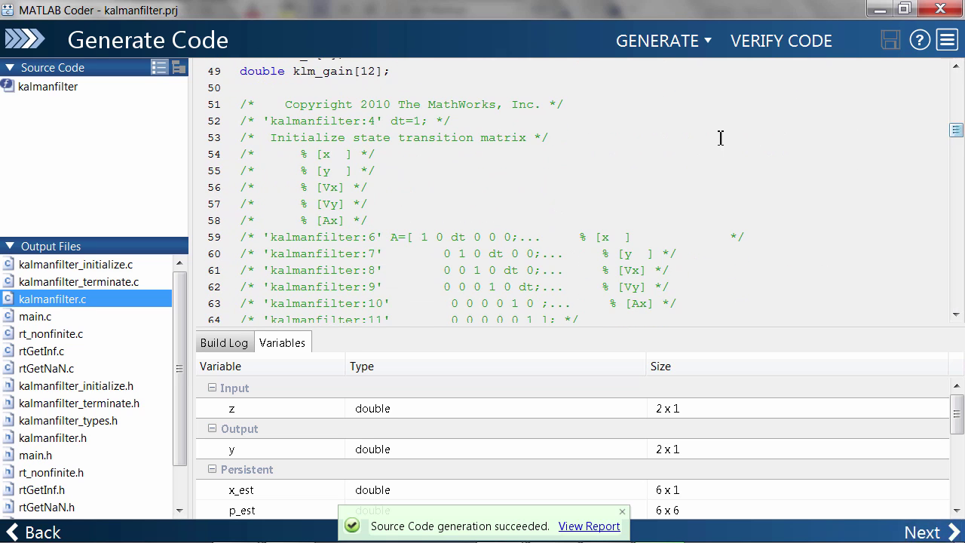
pyautogui.moveTo(720, 153); pyautogui.dragTo(744, 292)
pyautogui.click(745, 294)
pyautogui.click(144, 443)
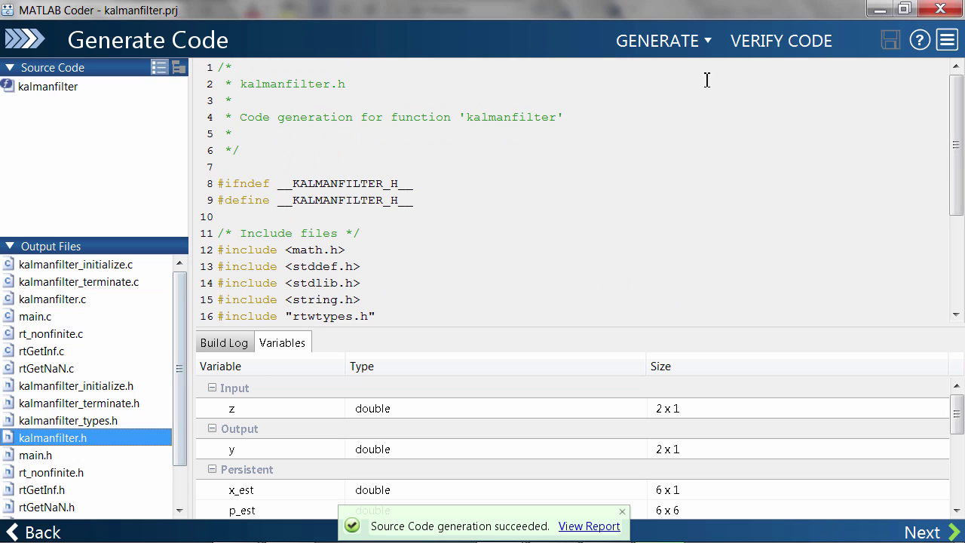
# Check the code generation options, keeping Source Code as the build type
pyautogui.click(707, 43)
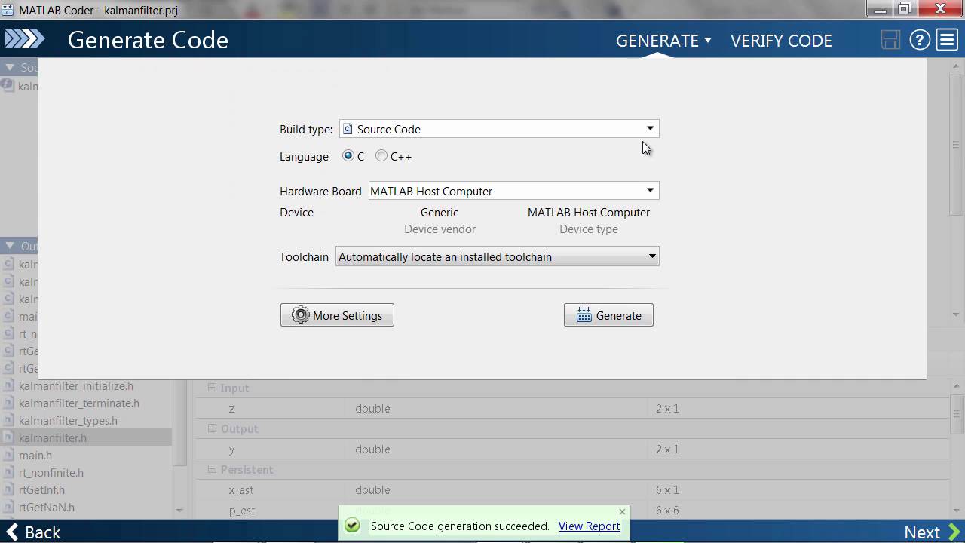
pyautogui.click(649, 130)
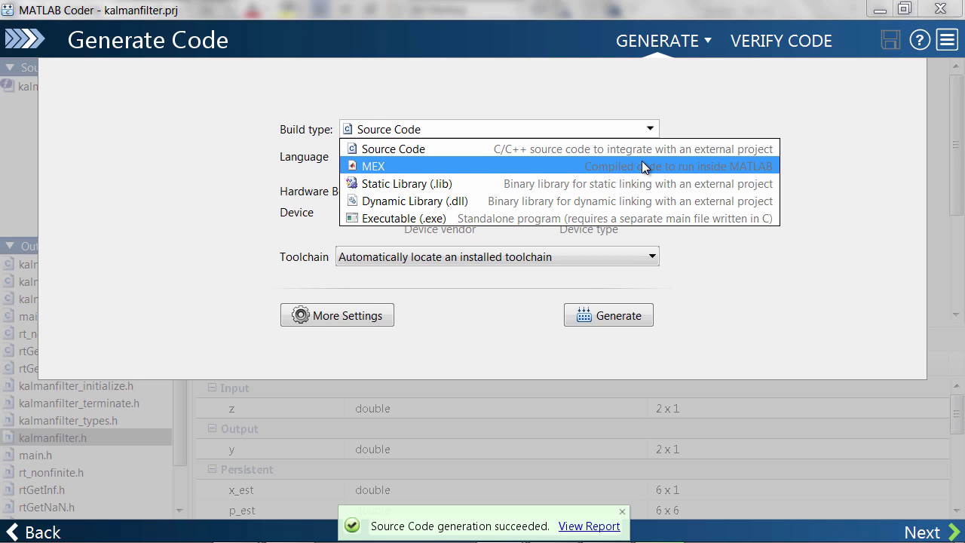
pyautogui.click(653, 101)
# Browse the Speed, Memory and Code Appearance settings, and glance at the Verify Code options
pyautogui.click(302, 321)
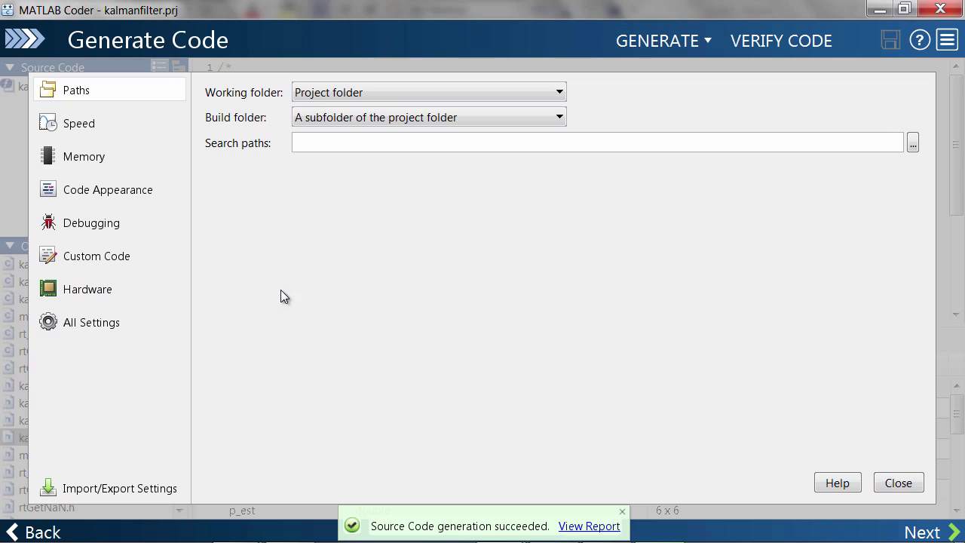
pyautogui.click(133, 123)
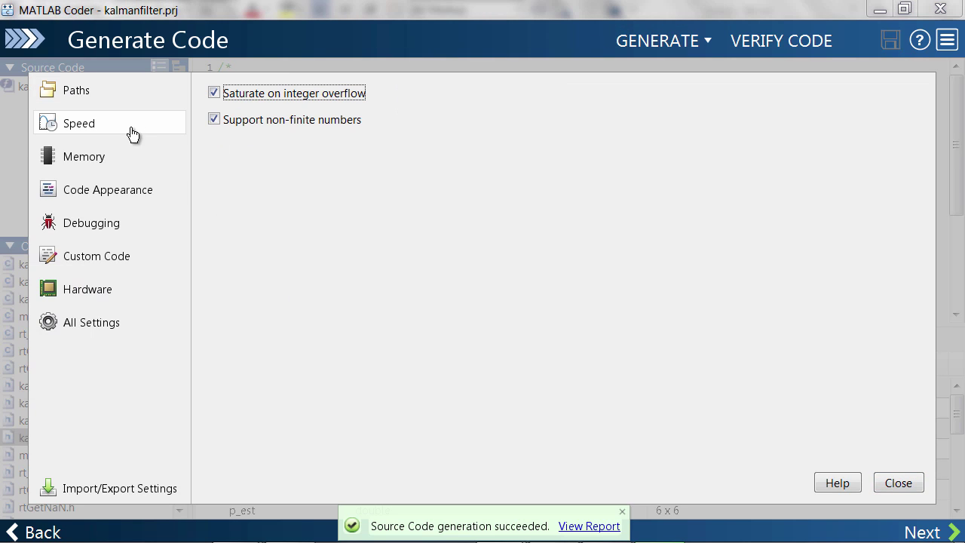
pyautogui.click(132, 158)
pyautogui.click(132, 188)
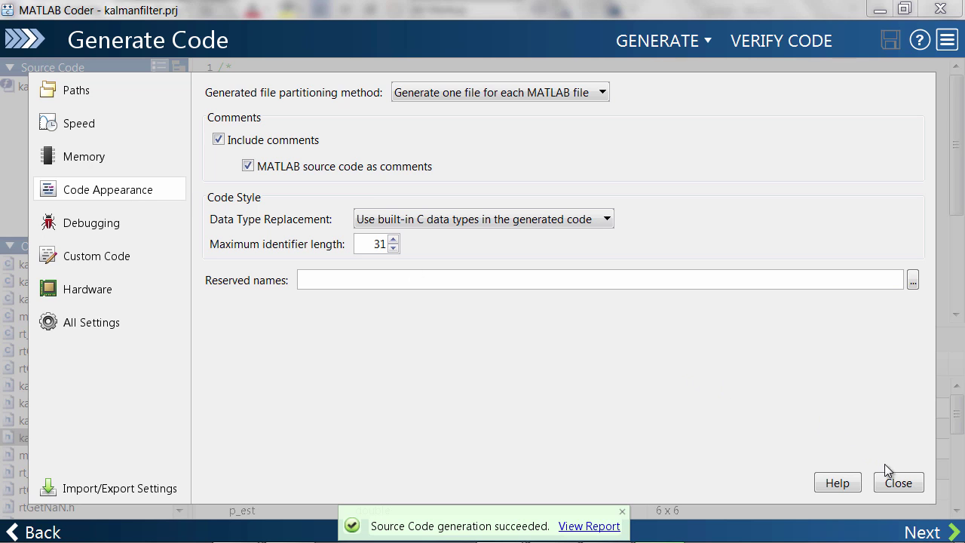
pyautogui.click(902, 479)
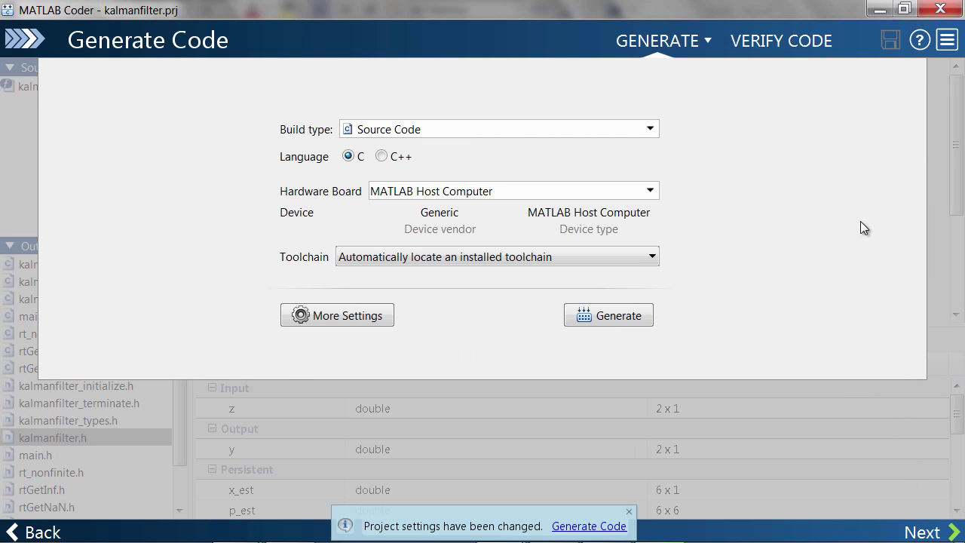
pyautogui.click(799, 46)
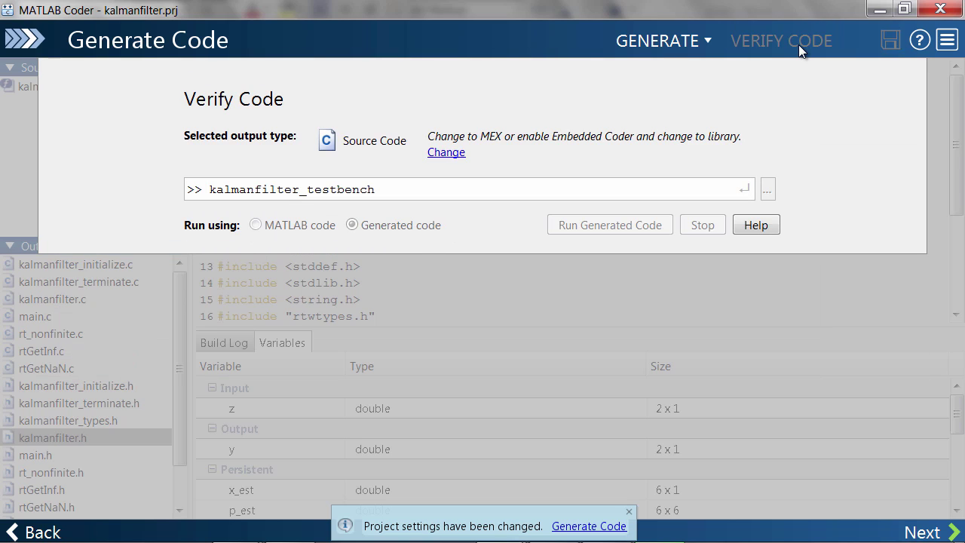
pyautogui.click(703, 46)
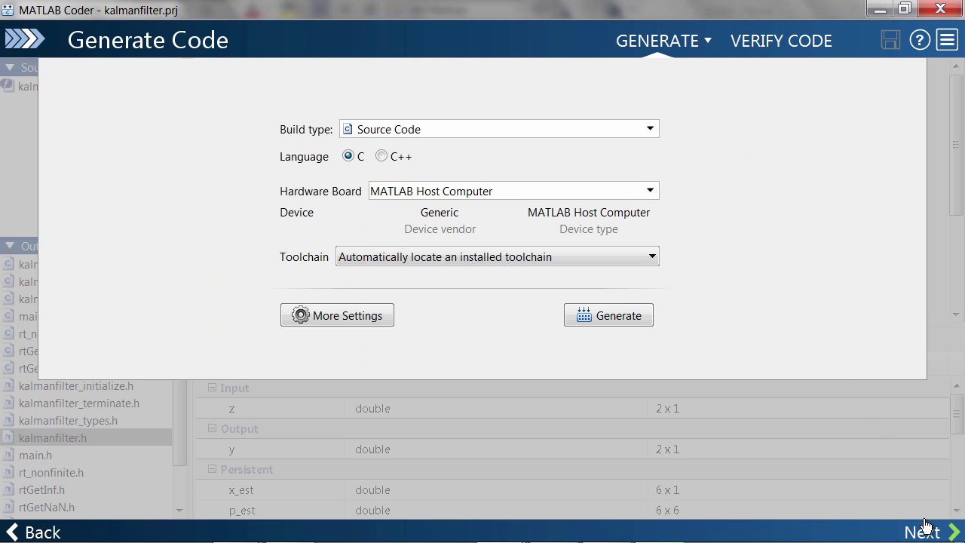
# Finish the workflow and save the generated code as the kalmanfilter_pkg zip
pyautogui.click(926, 531)
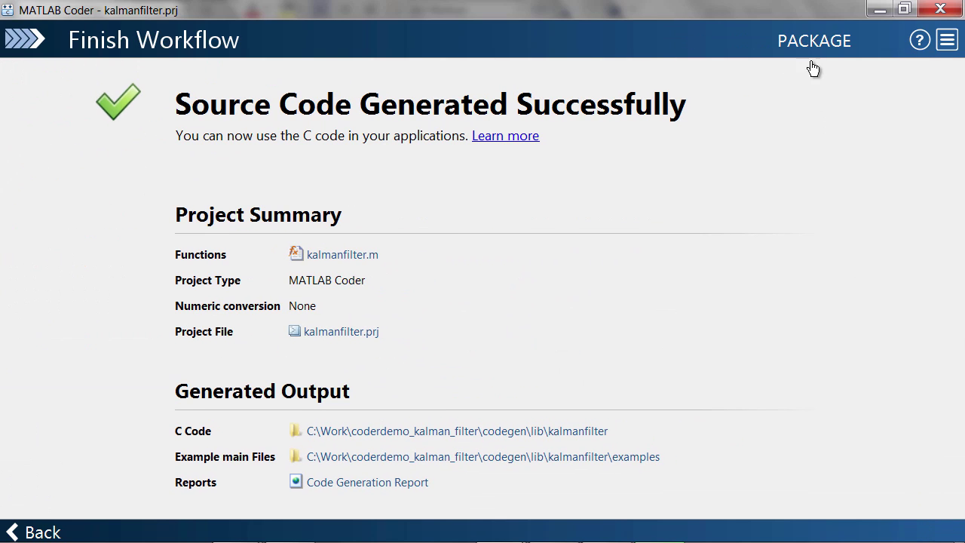
pyautogui.click(810, 43)
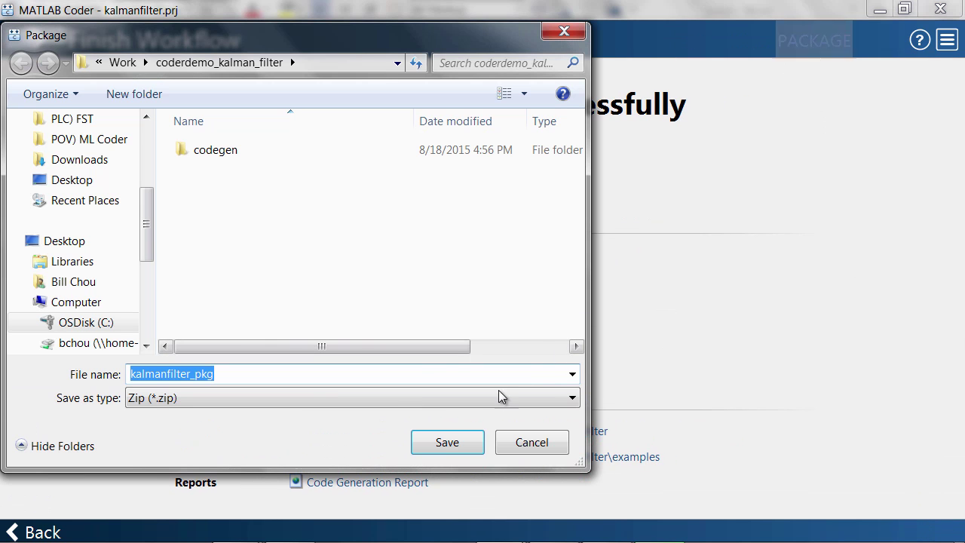
pyautogui.click(431, 452)
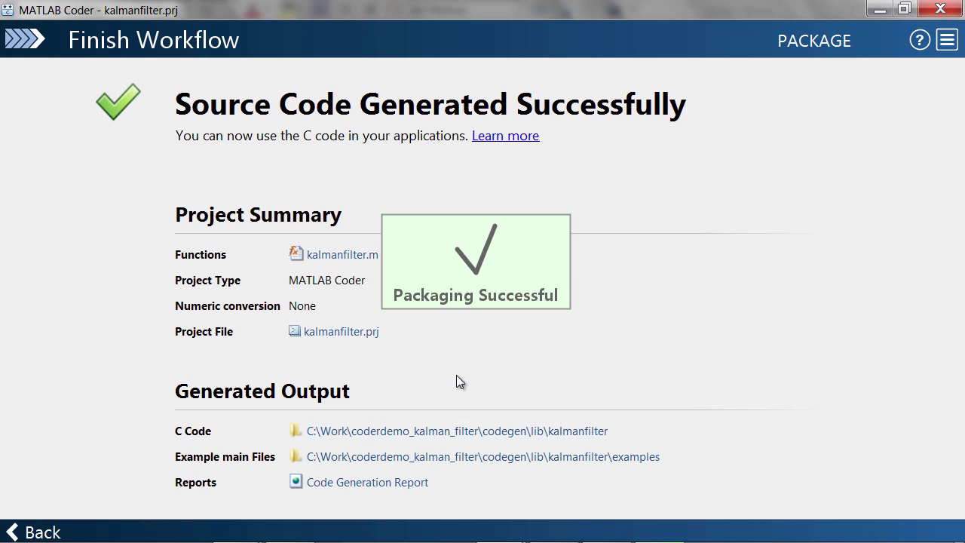